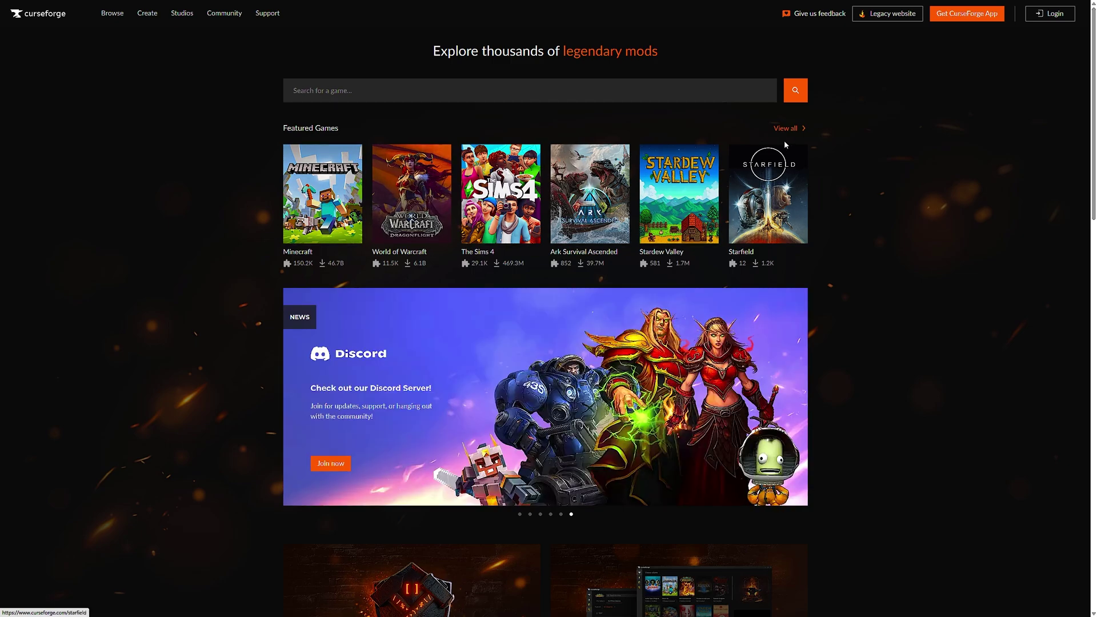
# Download the standalone CurseForge app for Windows from the CurseForge website
pyautogui.hotkey('ctrl', '+')
pyautogui.hotkey('ctrl', '+')
pyautogui.hotkey('ctrl', '+')
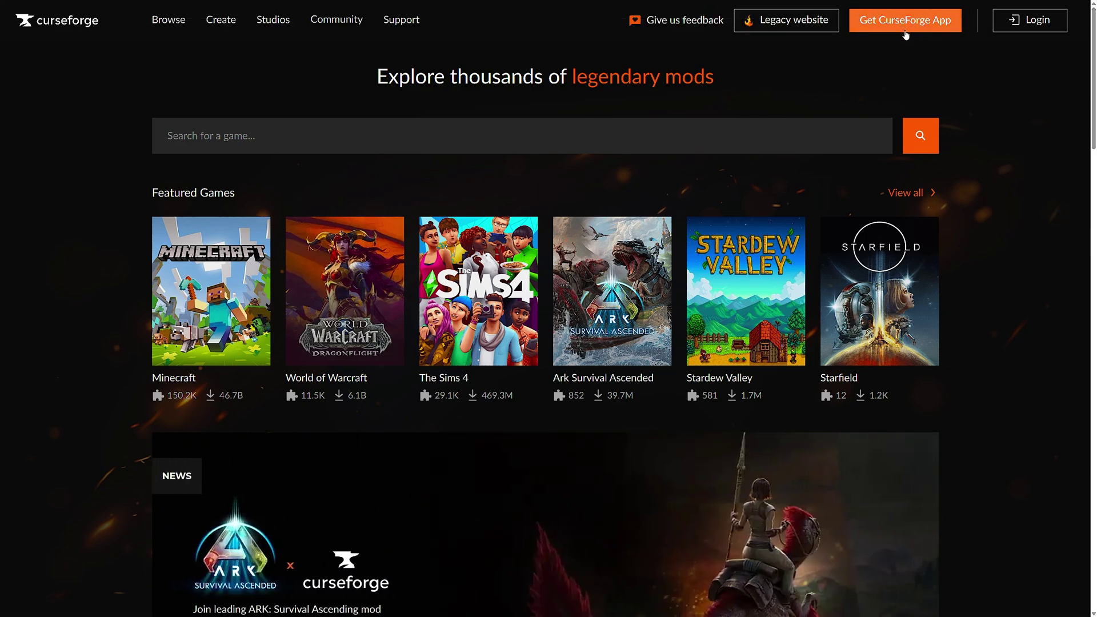
pyautogui.click(906, 26)
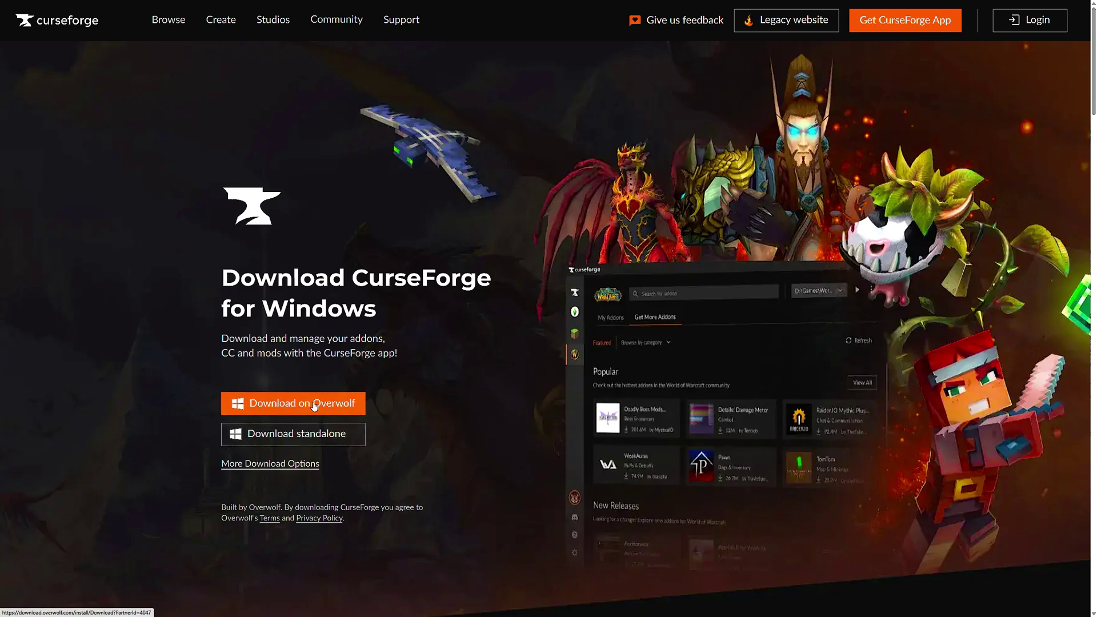
pyautogui.scroll(-3, 348, 408)
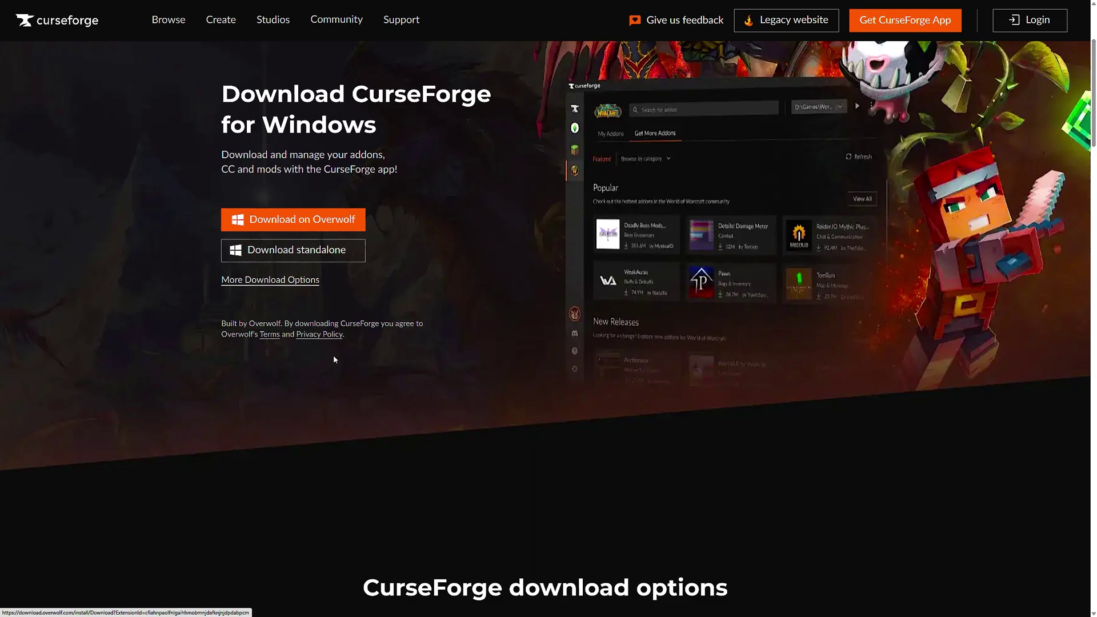
pyautogui.click(296, 253)
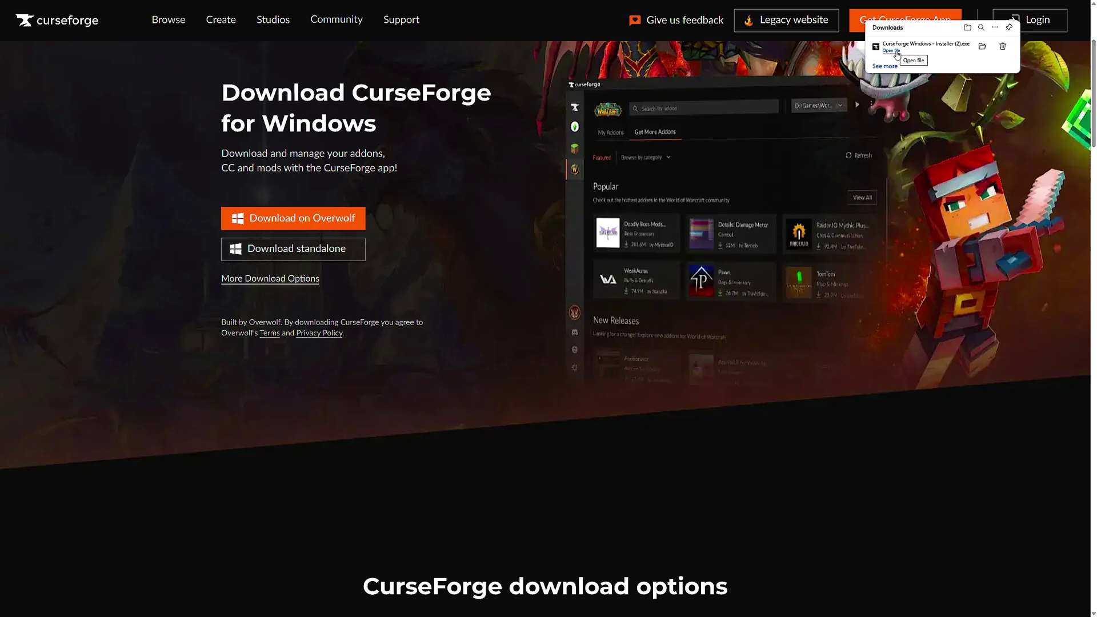
# Run the downloaded CurseForge installer in English, accept the terms and install into the default folder
pyautogui.click(895, 53)
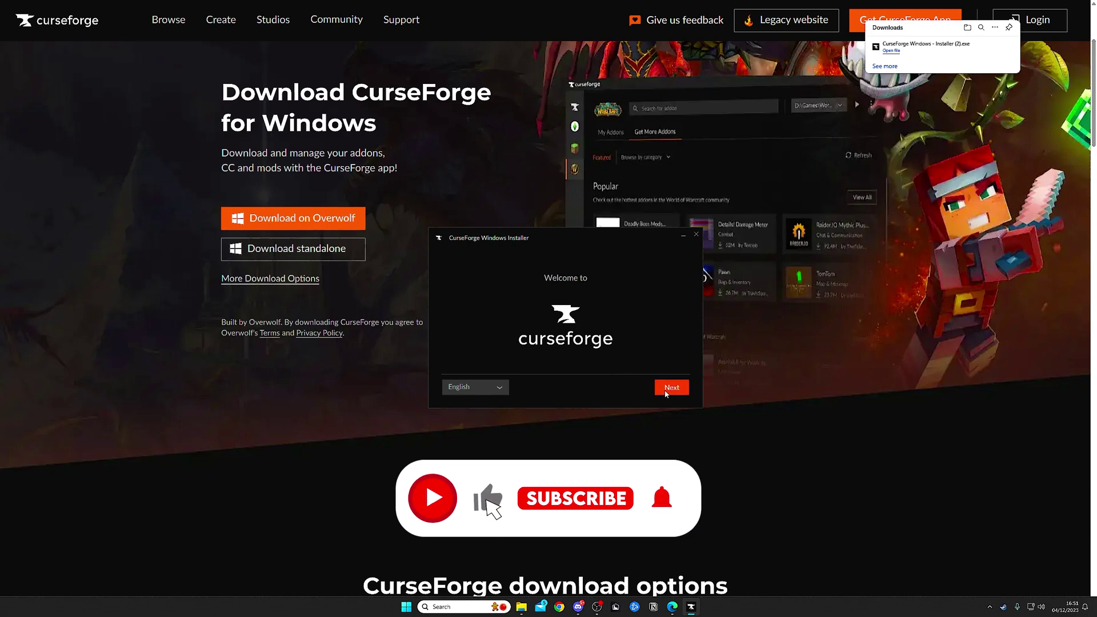
pyautogui.click(666, 390)
pyautogui.click(627, 389)
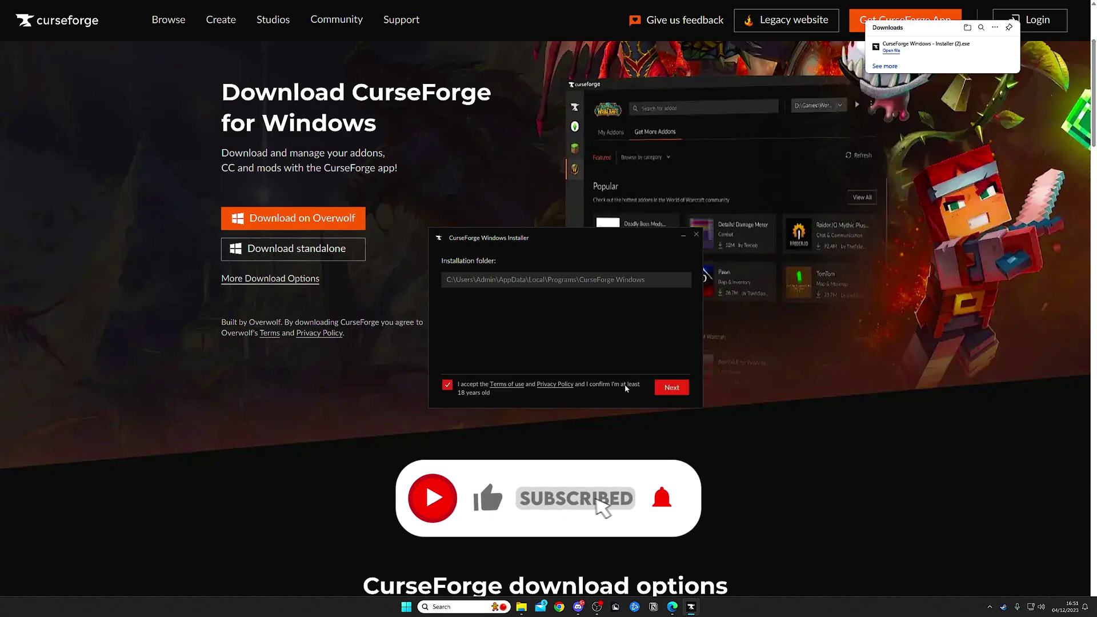
pyautogui.click(672, 387)
pyautogui.click(665, 388)
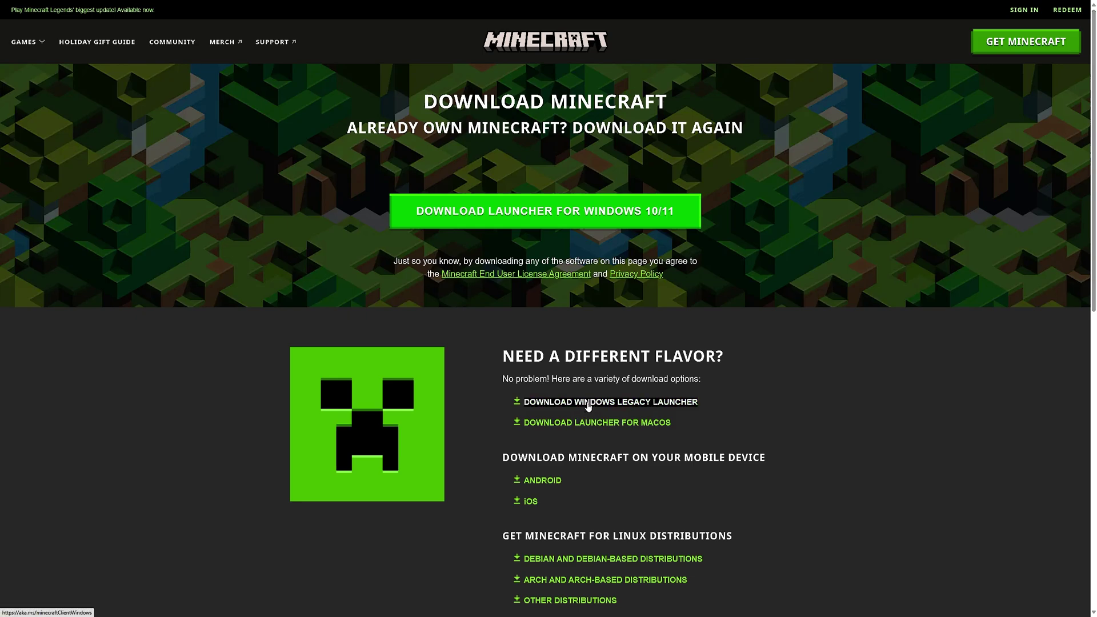
# Download the Minecraft Windows legacy launcher from the Minecraft download page
pyautogui.click(589, 403)
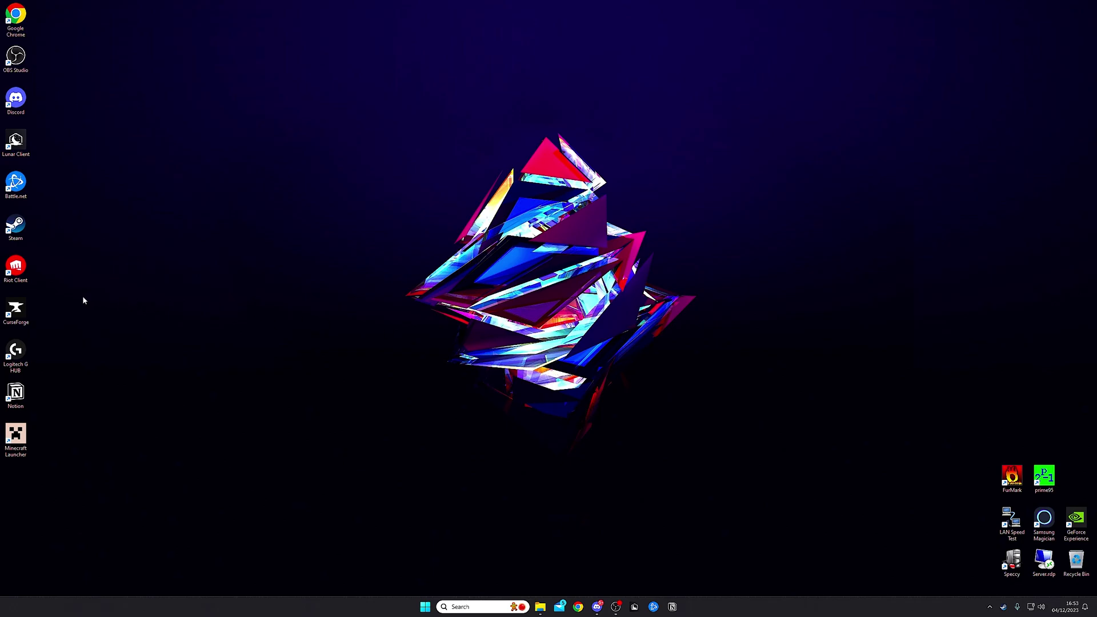
# Move the CurseForge shortcut to an empty area of the desktop and launch the app in a maximised window
pyautogui.moveTo(16, 309); pyautogui.dragTo(243, 273)
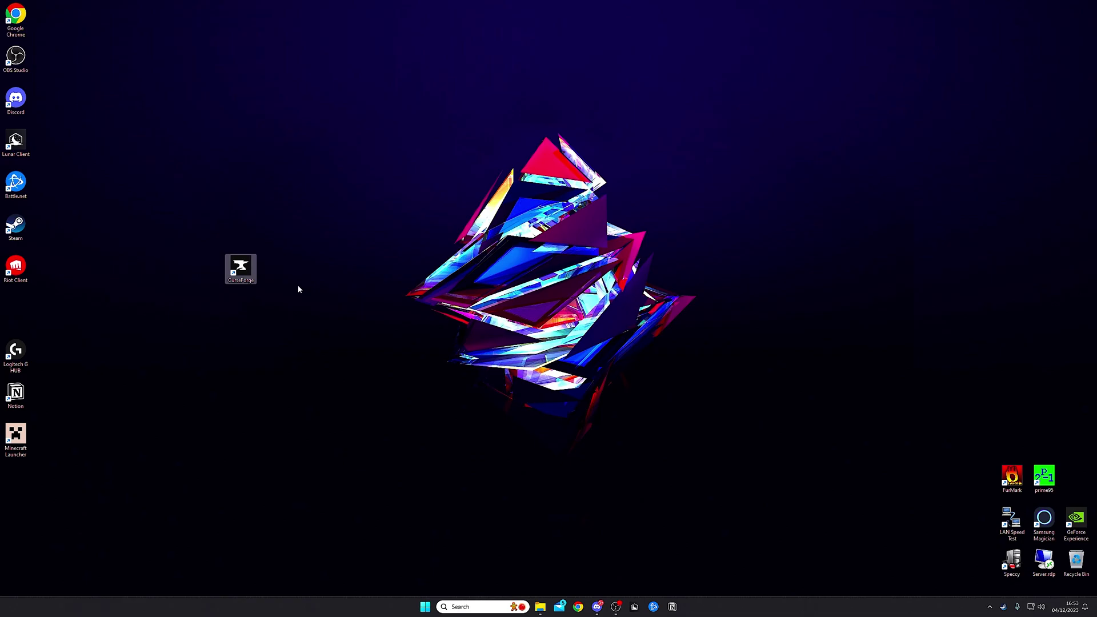
pyautogui.moveTo(206, 231); pyautogui.dragTo(319, 332)
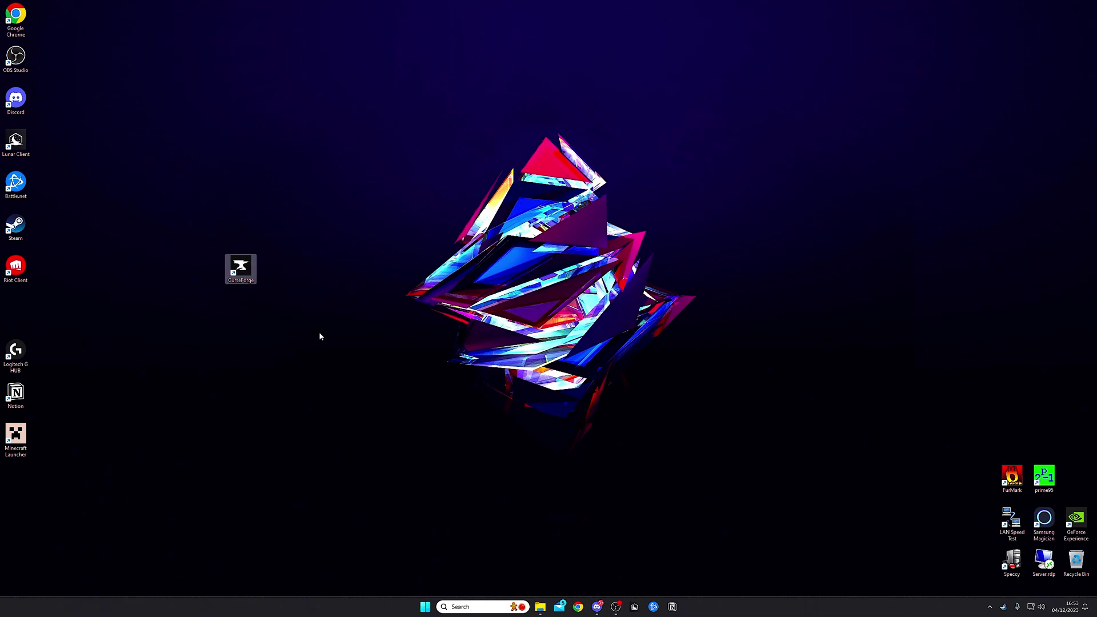
pyautogui.doubleClick(239, 266)
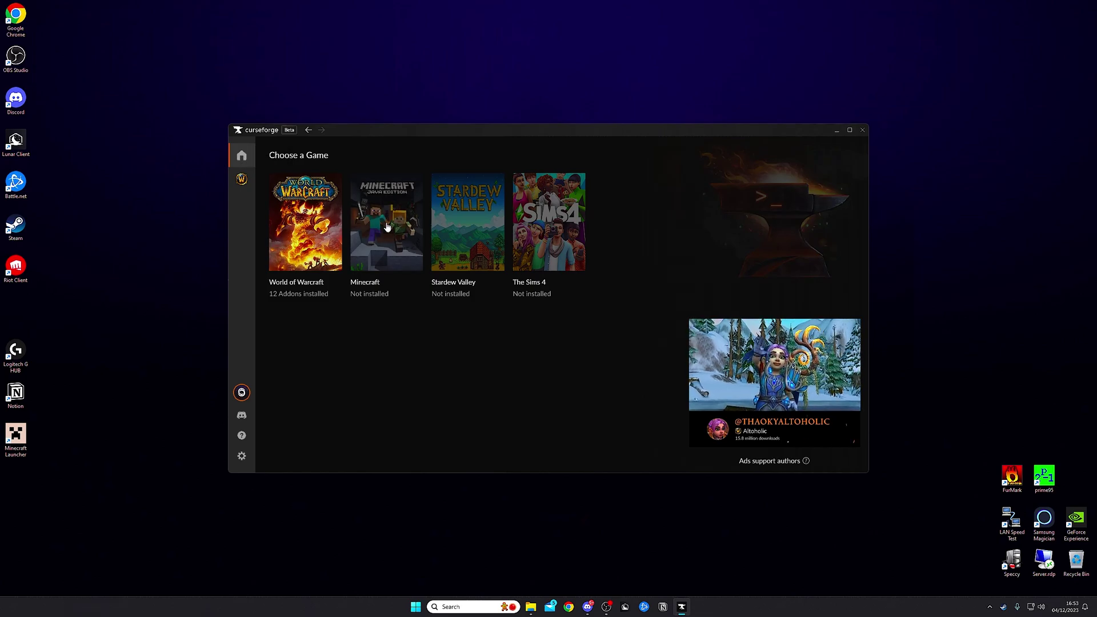
pyautogui.click(849, 132)
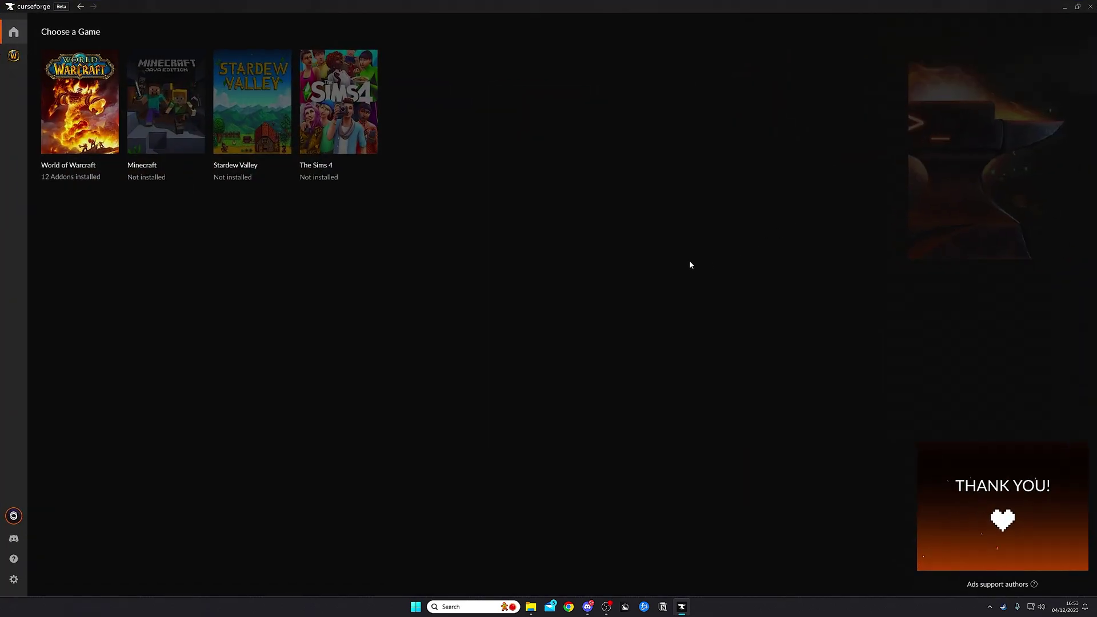
# Choose Minecraft as the game and set up its modding folder with the Standard (Recommended) option
pyautogui.click(167, 124)
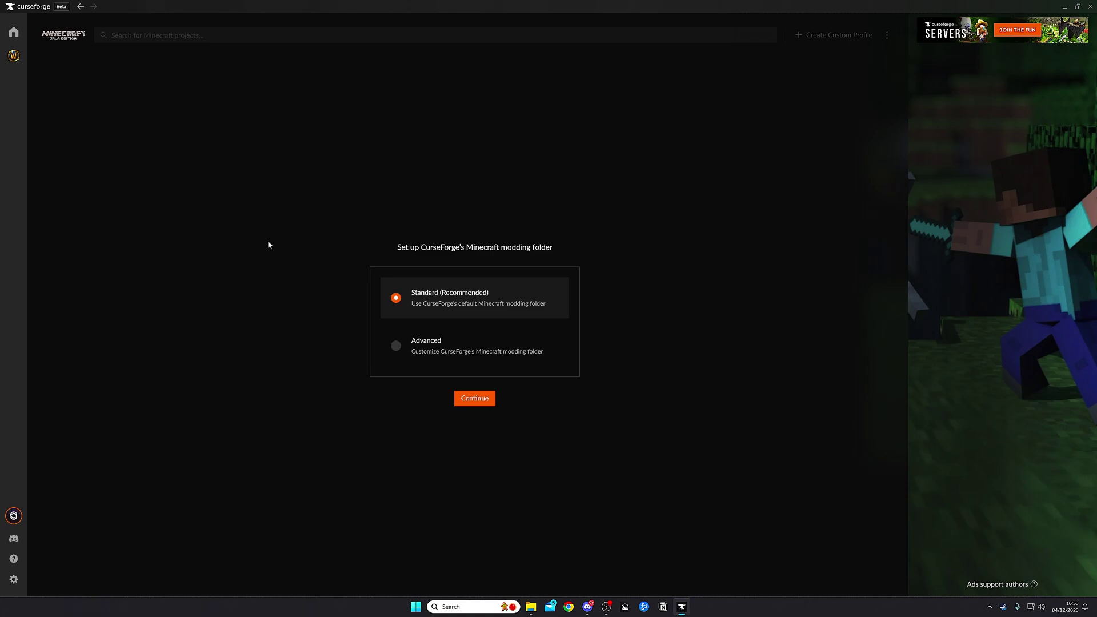
pyautogui.click(478, 395)
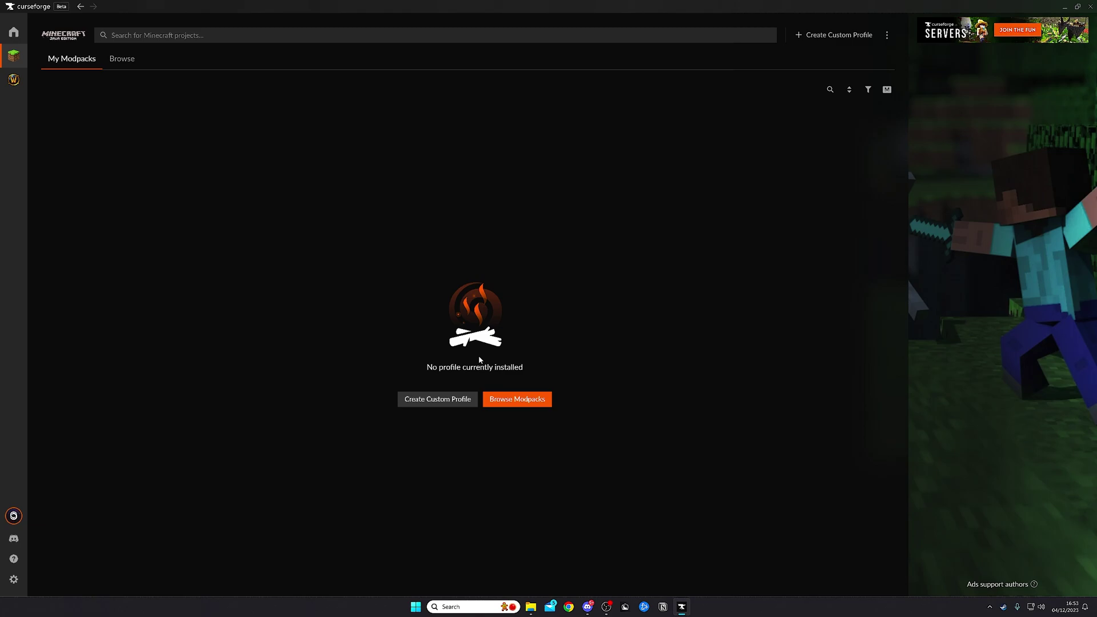
# Browse the featured Minecraft modpacks in the project catalogue
pyautogui.click(517, 400)
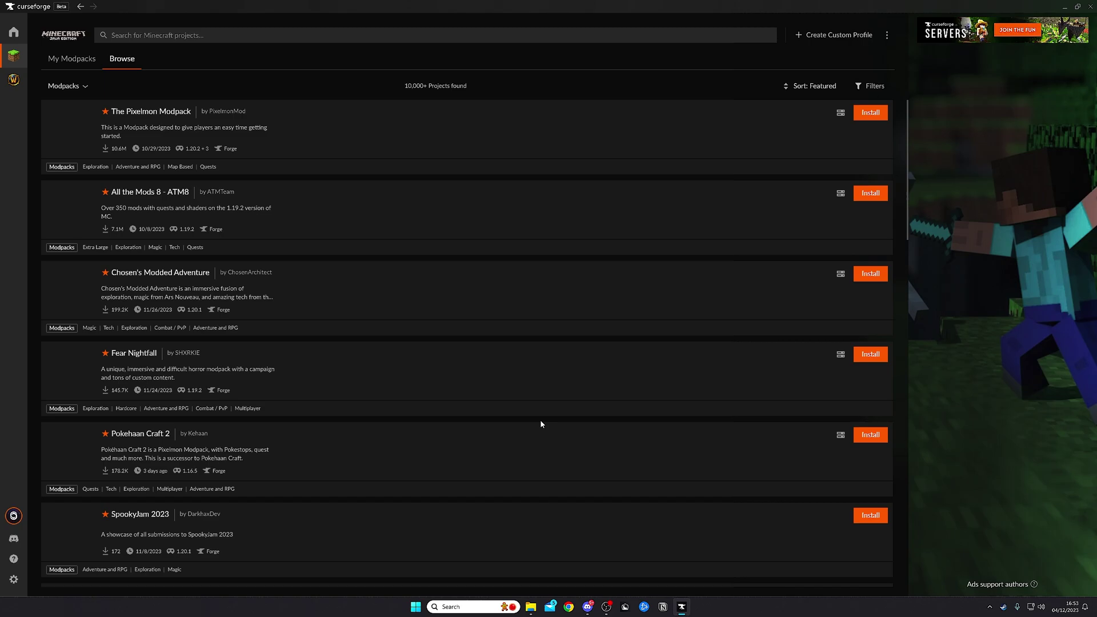
pyautogui.click(86, 87)
pyautogui.click(62, 122)
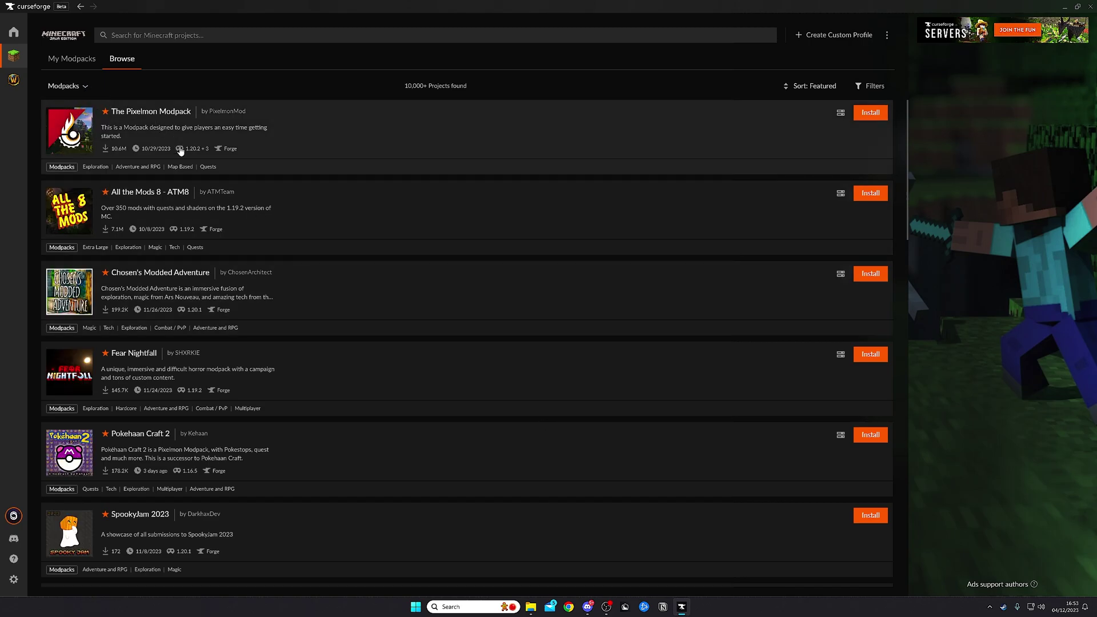
pyautogui.scroll(-5, 194, 190)
pyautogui.scroll(-10, 194, 191)
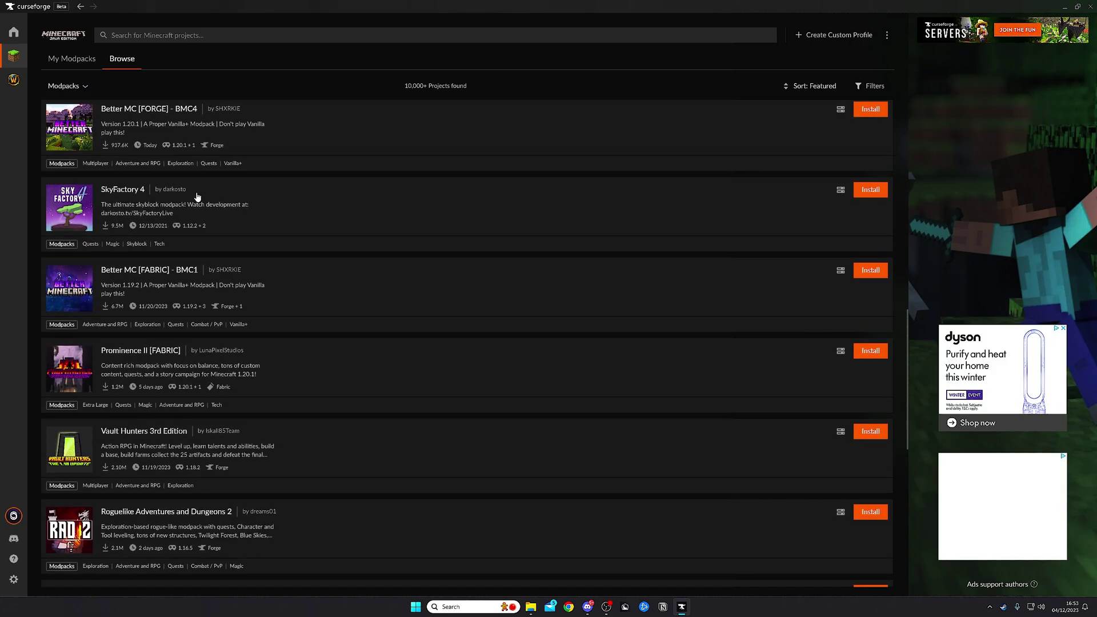
pyautogui.scroll(14, 190, 203)
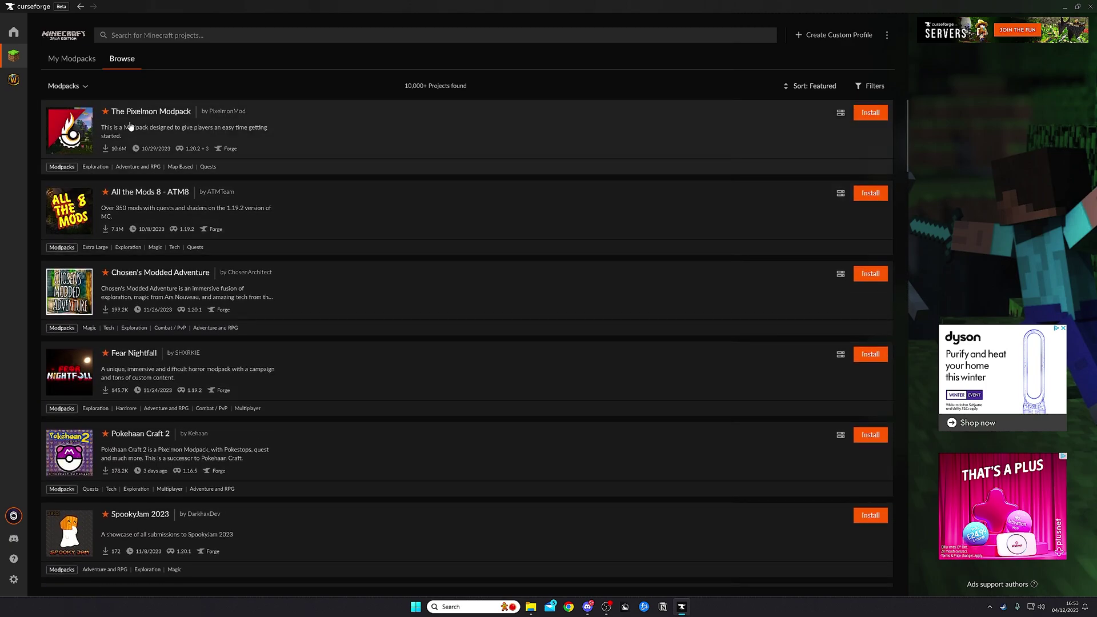
# Switch the catalogue from modpacks to Mods and open the details of the Jade mod
pyautogui.click(81, 88)
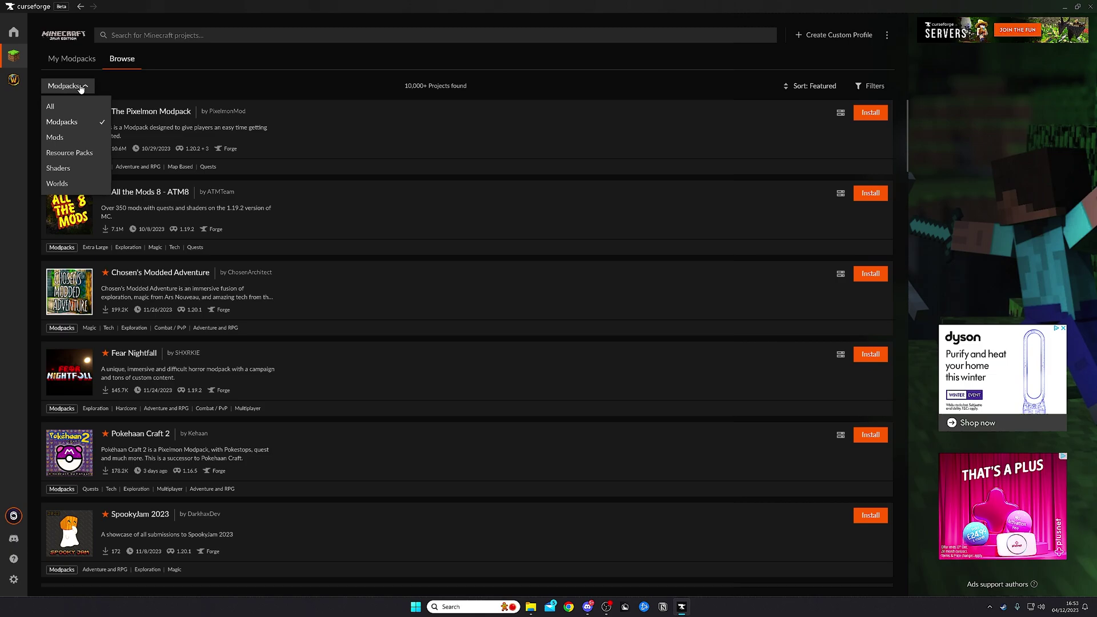
pyautogui.click(71, 141)
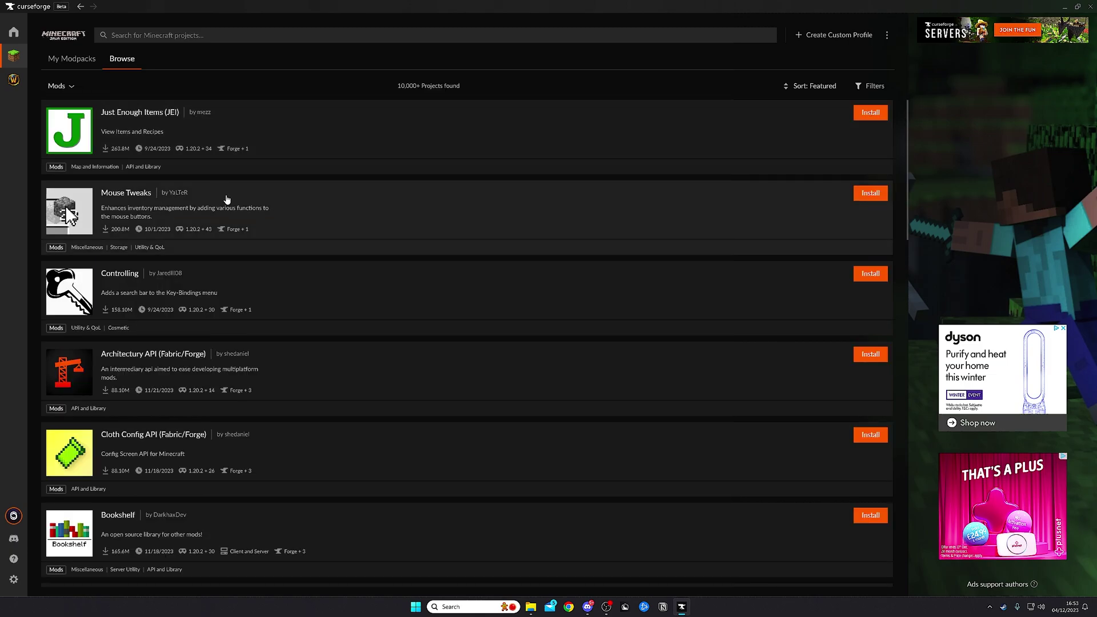
pyautogui.scroll(-2, 223, 234)
pyautogui.scroll(-10, 224, 239)
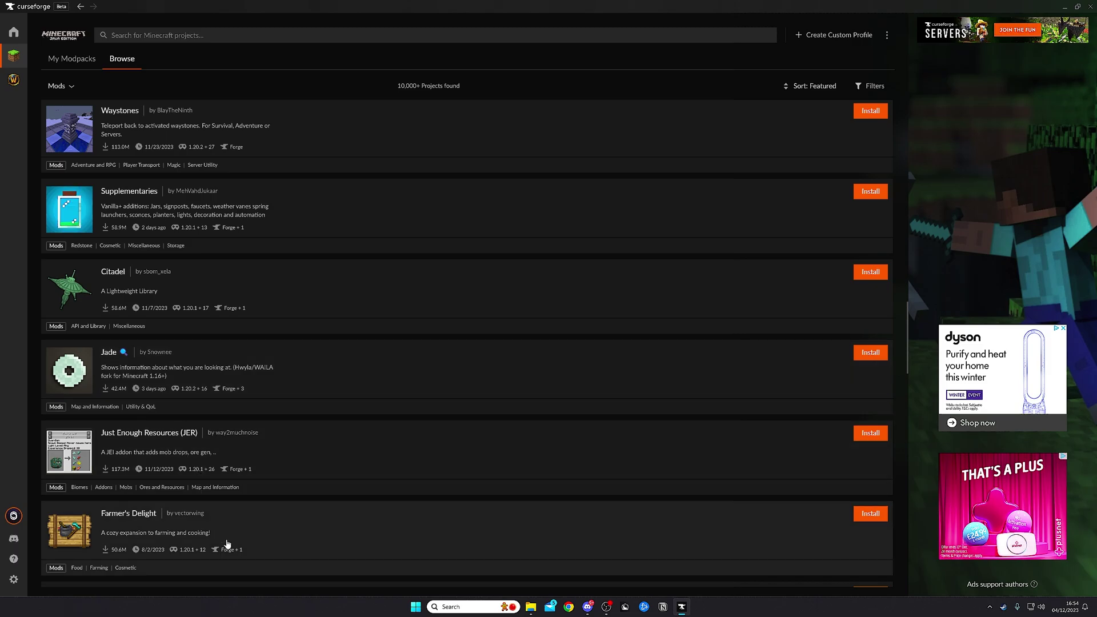
pyautogui.click(268, 371)
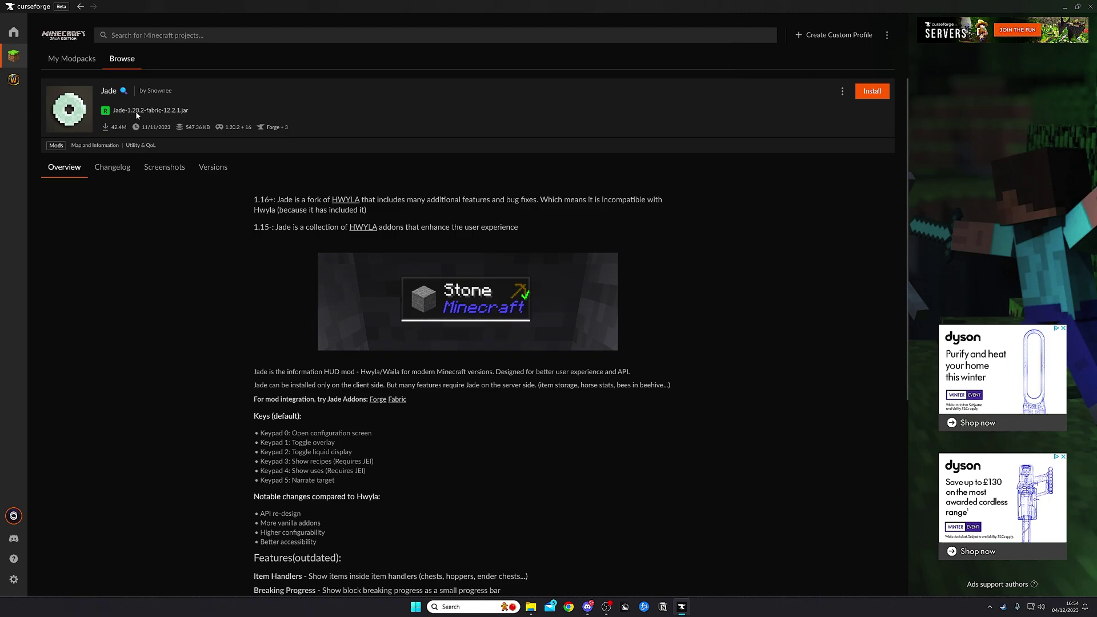
# Install the Jade mod into a new profile named Jade
pyautogui.click(863, 98)
pyautogui.click(400, 327)
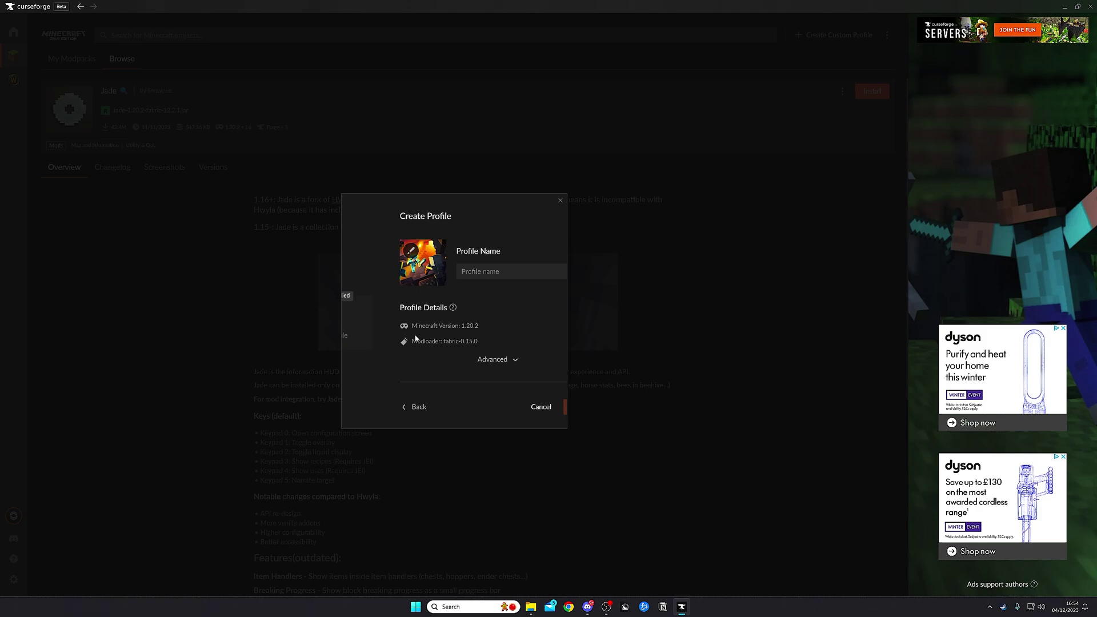
pyautogui.click(454, 277)
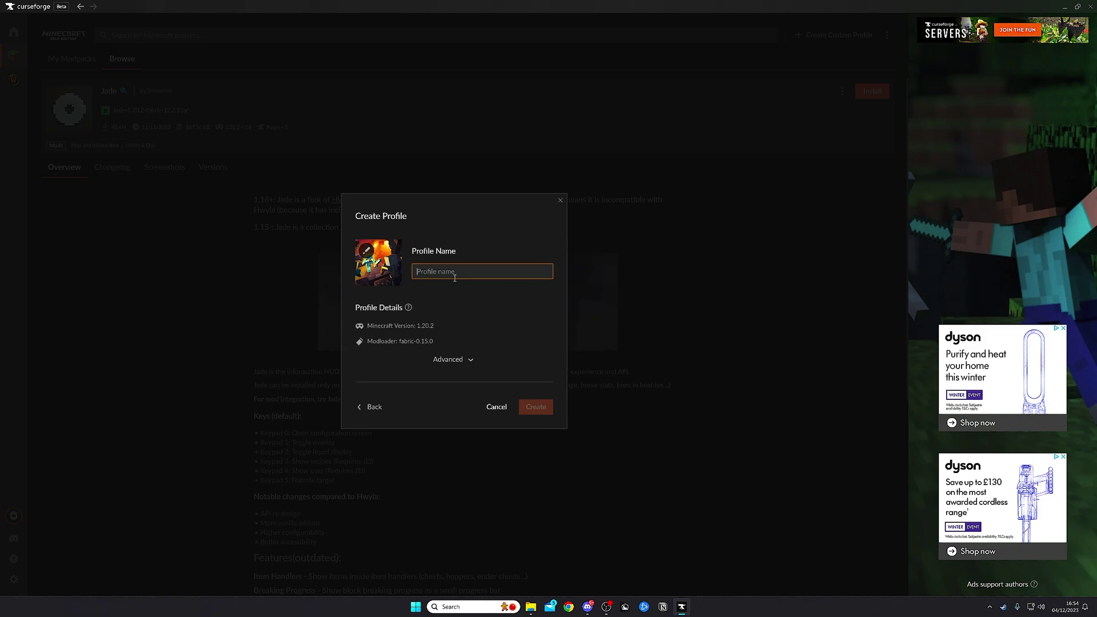
pyautogui.write('Jade')
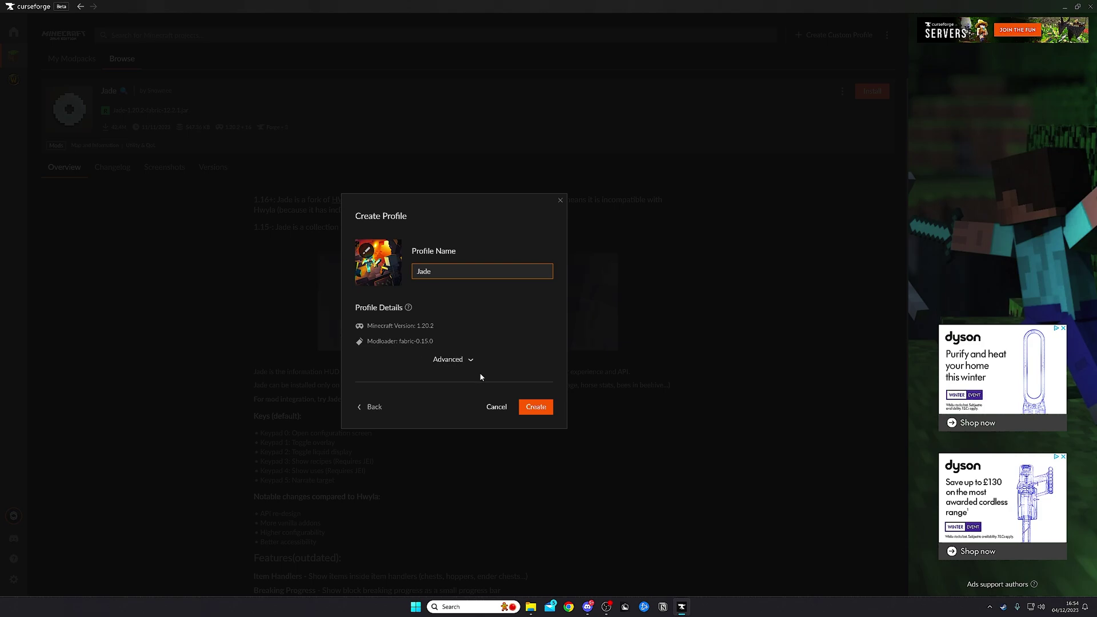
pyautogui.click(536, 406)
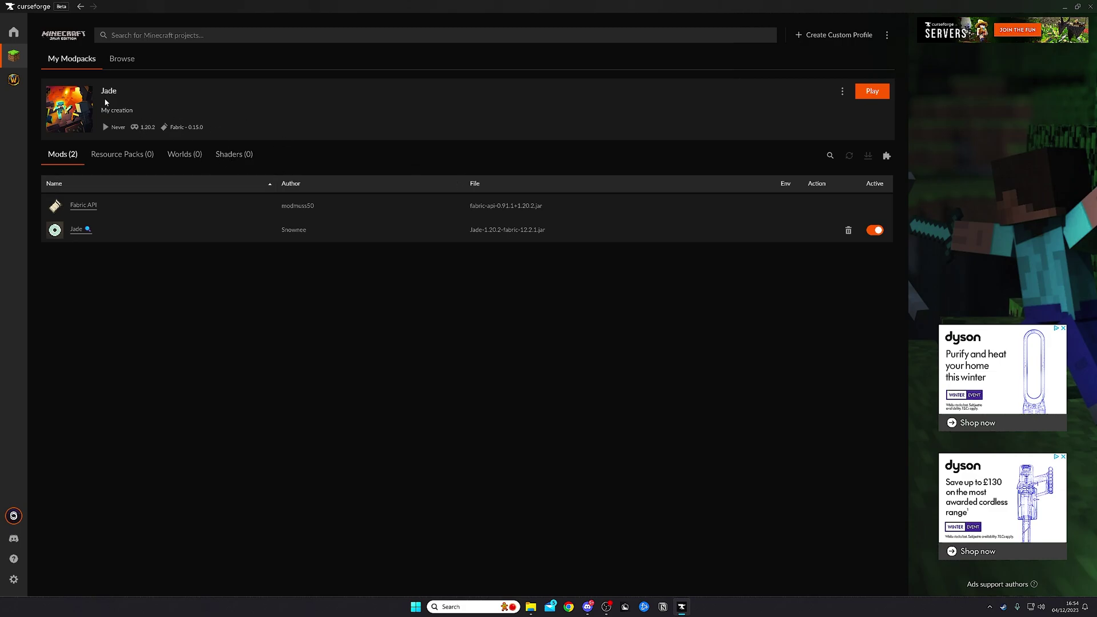
# Try to launch the Jade profile through the Minecraft Launcher, accepting the modified-installation risks with future warnings turned off, then dismiss the launch dialog
pyautogui.click(869, 93)
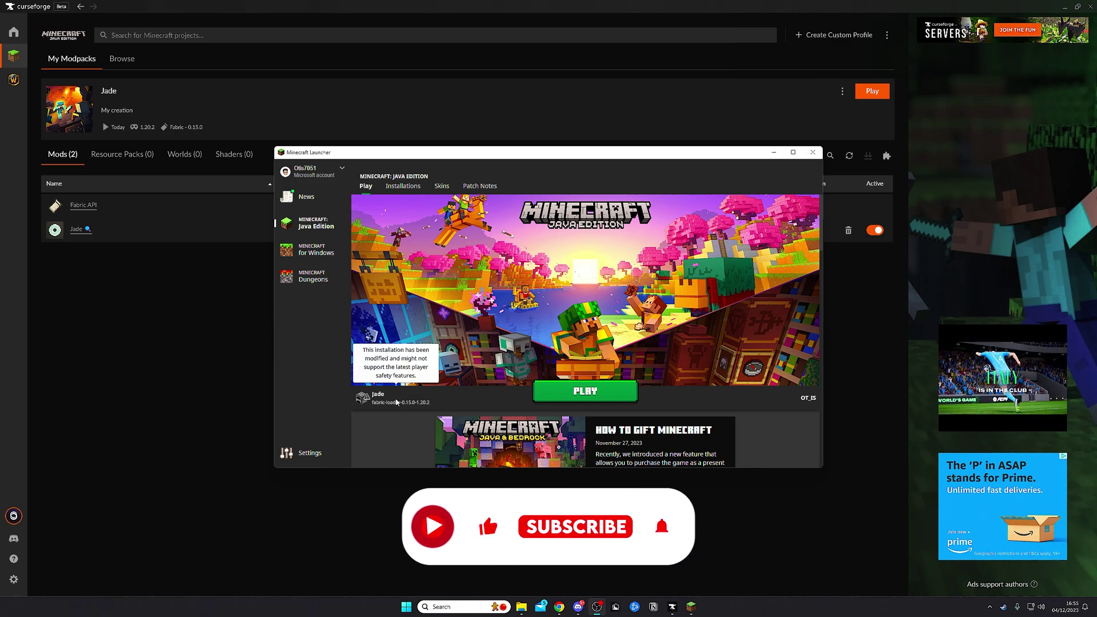
pyautogui.click(572, 399)
pyautogui.click(444, 328)
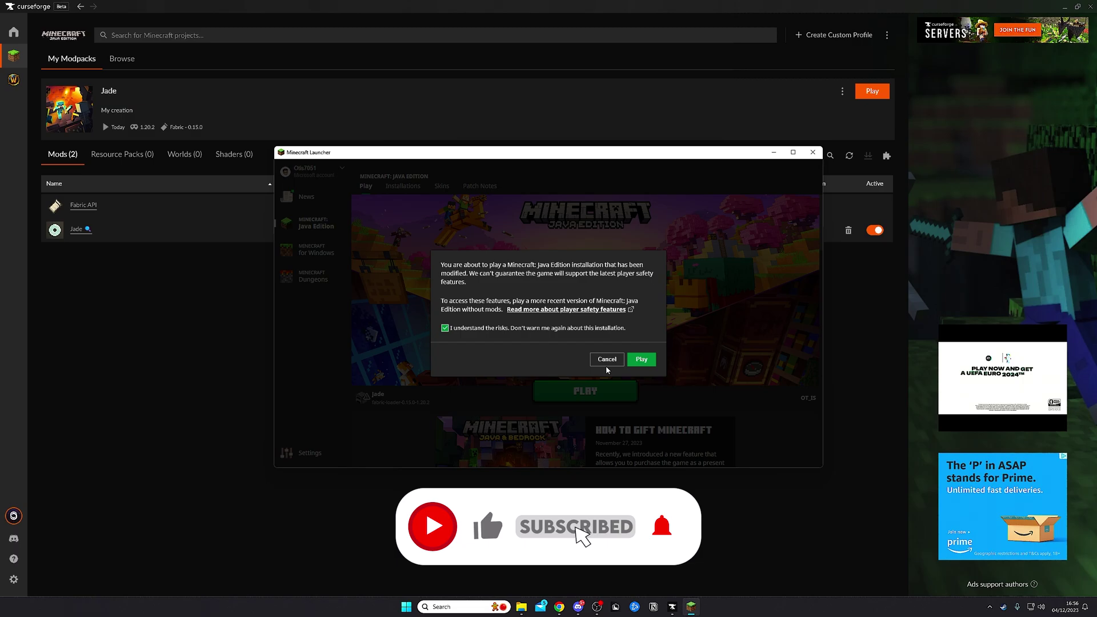
pyautogui.click(641, 359)
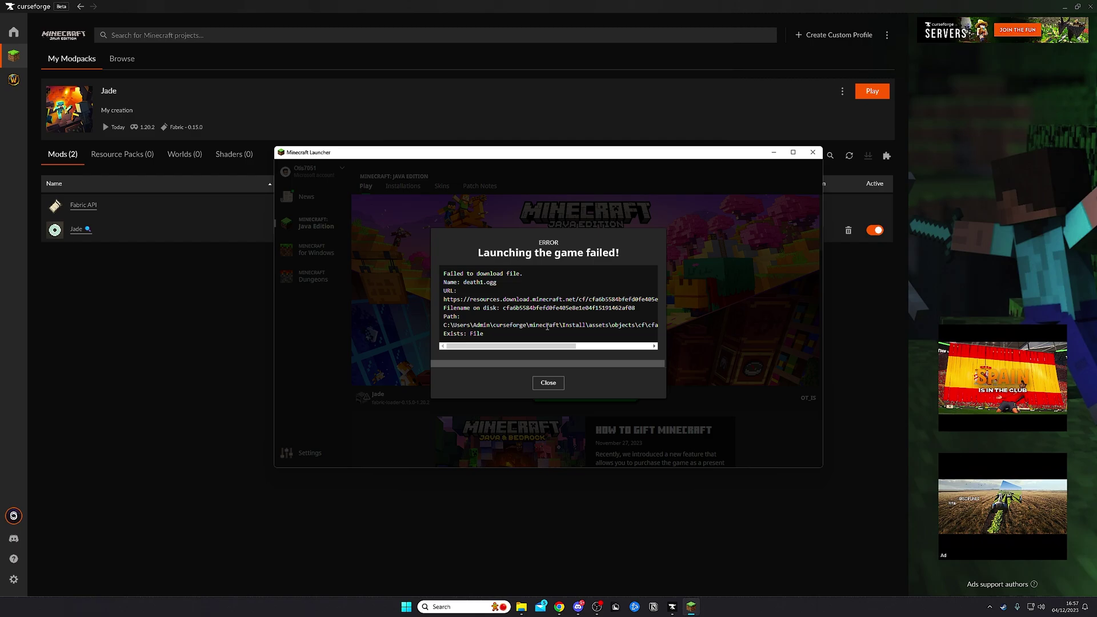
pyautogui.moveTo(550, 345); pyautogui.dragTo(495, 299)
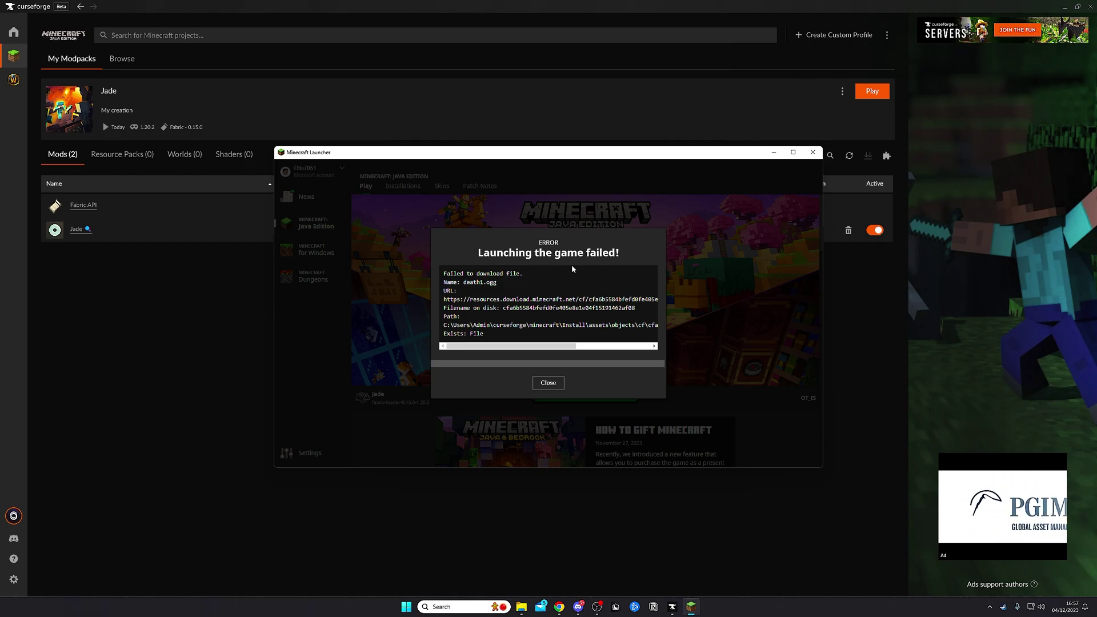
pyautogui.click(548, 383)
# Return to CurseForge, view the Jade mod's overview and browse the featured Minecraft mods list
pyautogui.click(249, 347)
pyautogui.click(76, 229)
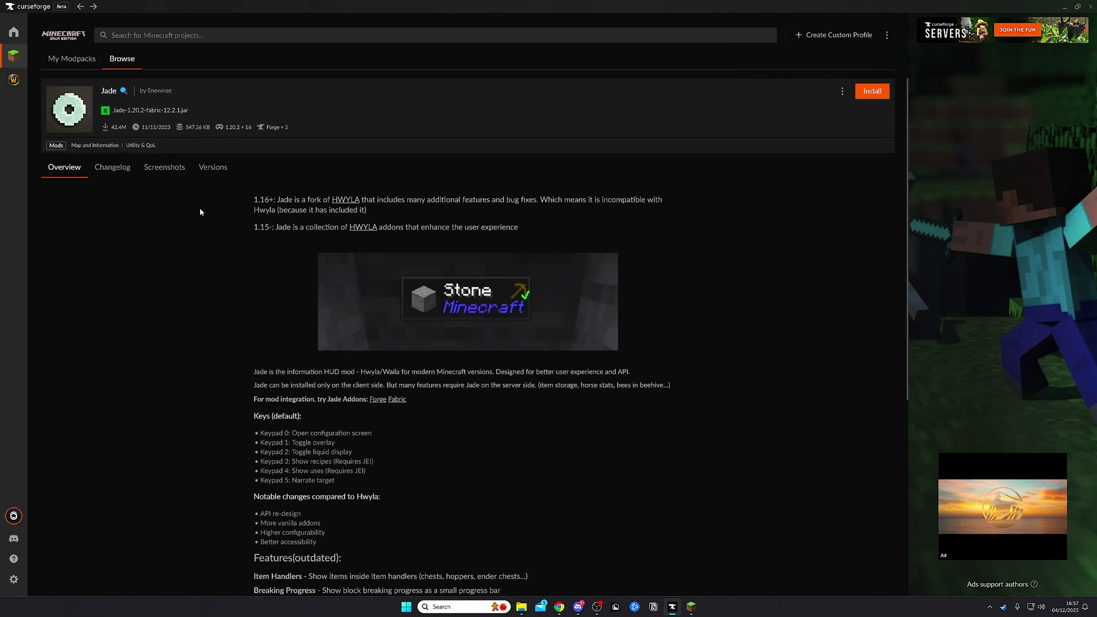
pyautogui.click(78, 8)
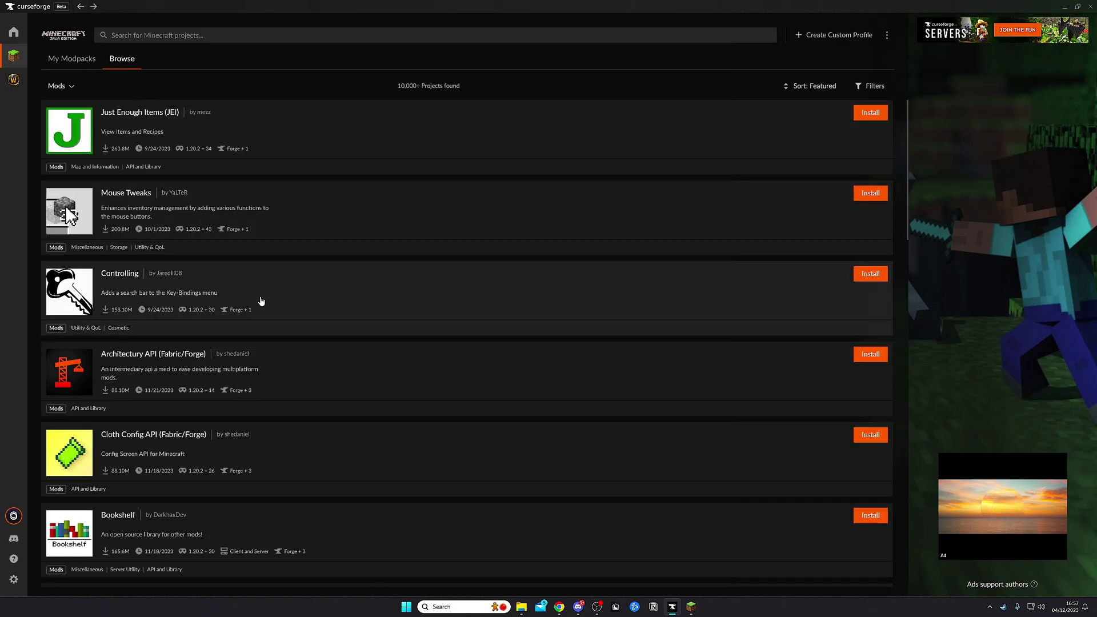
pyautogui.scroll(-4, 277, 323)
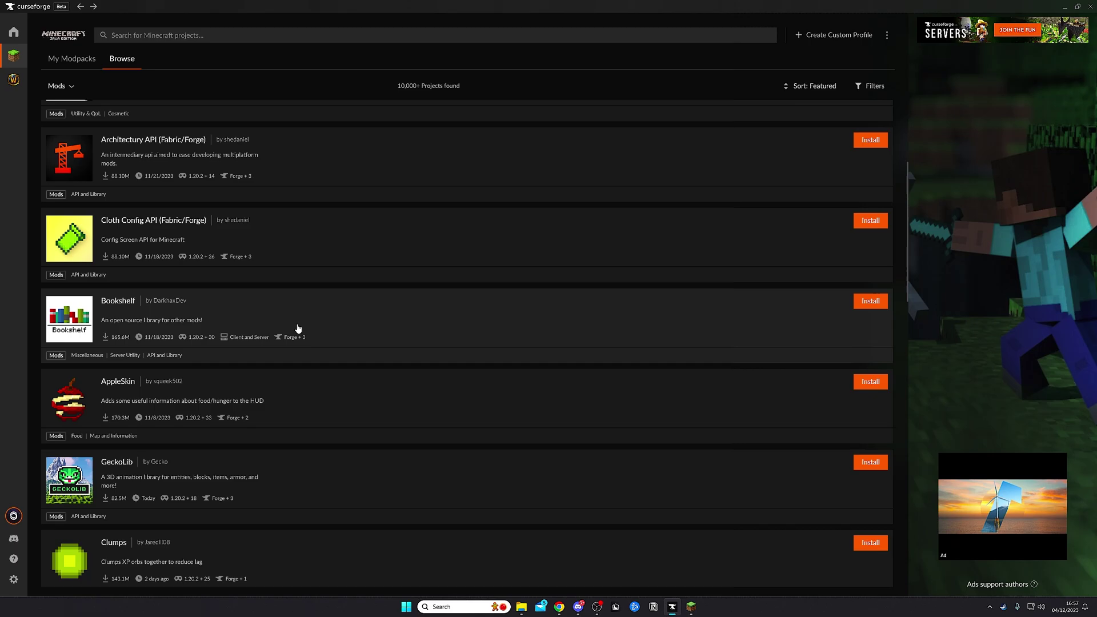